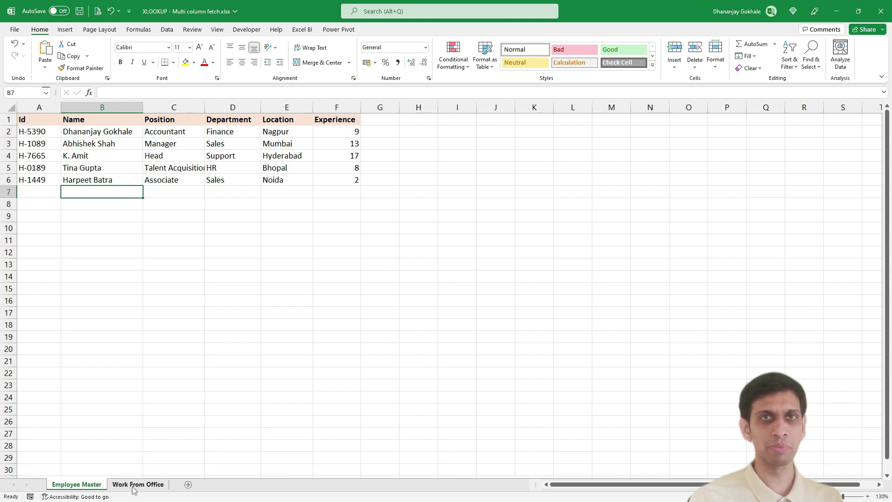
On Work From Office, enter =VLOOKUP(B2,'Employee Master'!A:F,2,0) in C2
left_click(134, 487)
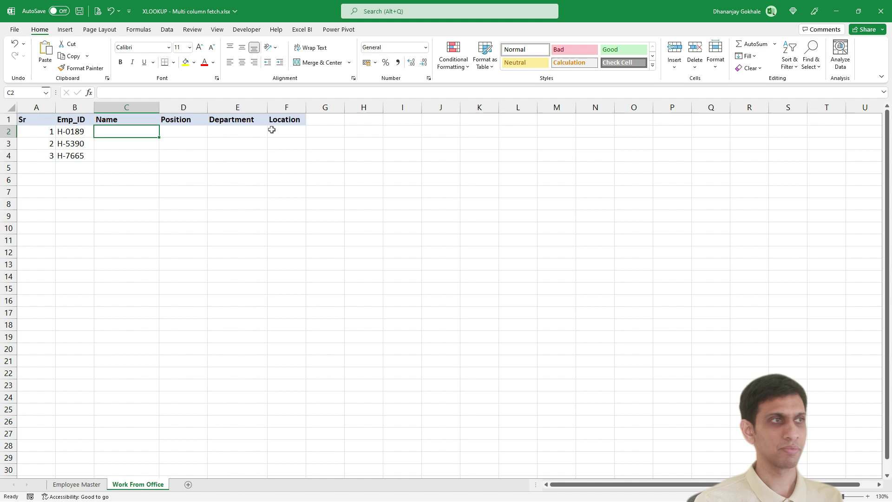
type("=VLOOKUP(")
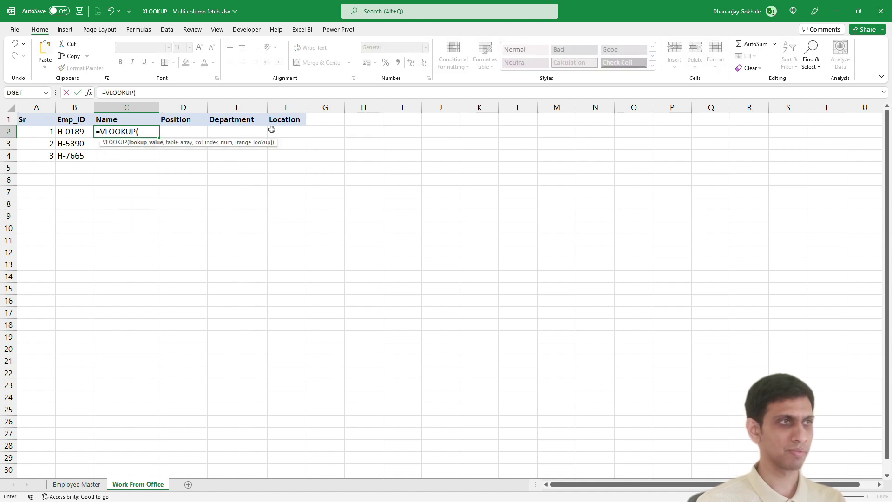
left_click(75, 133)
type(",")
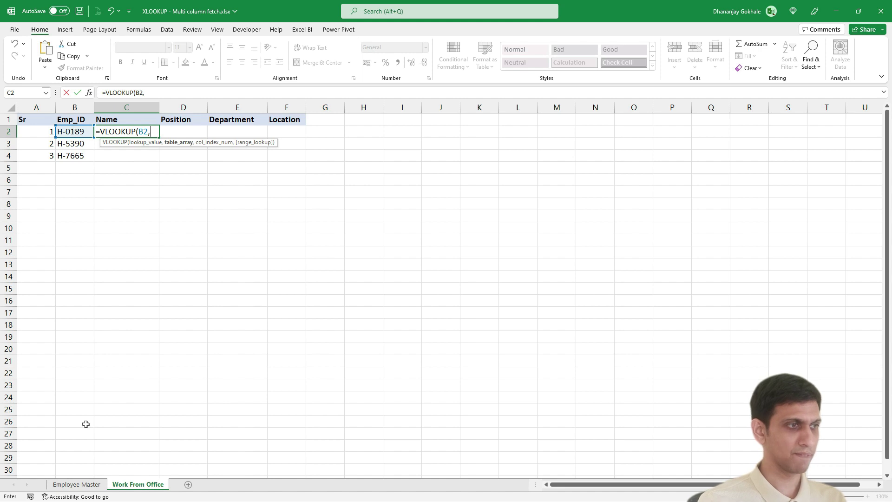
left_click(77, 485)
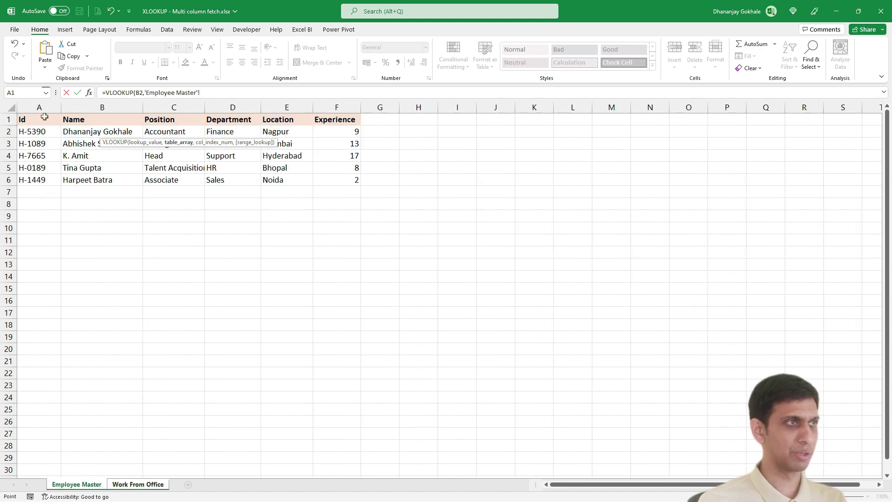
left_click_drag(41, 107, 334, 106)
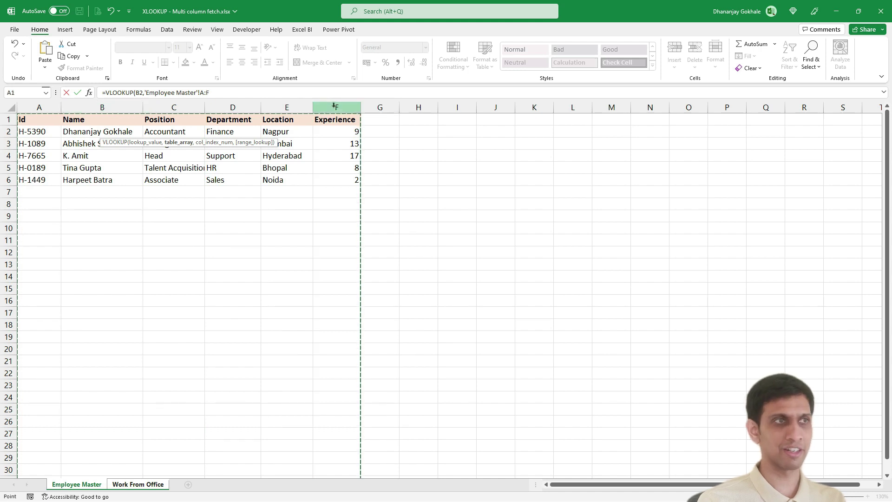
type(",")
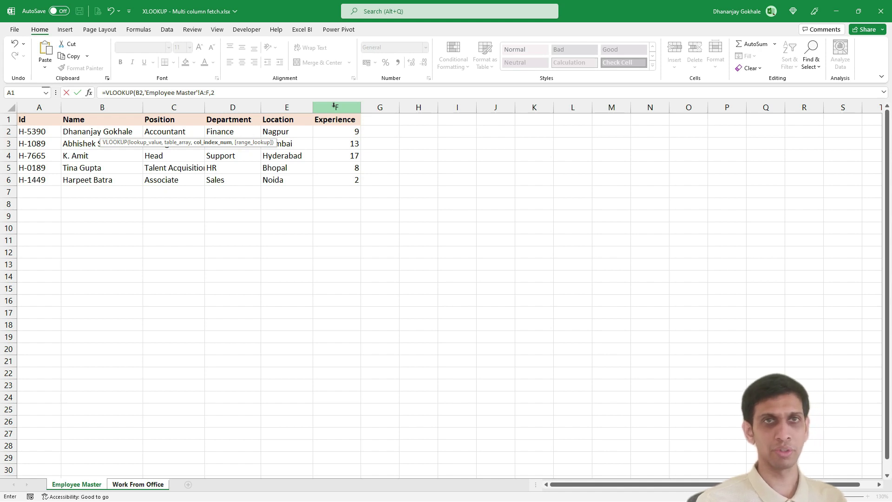
type("2,0)")
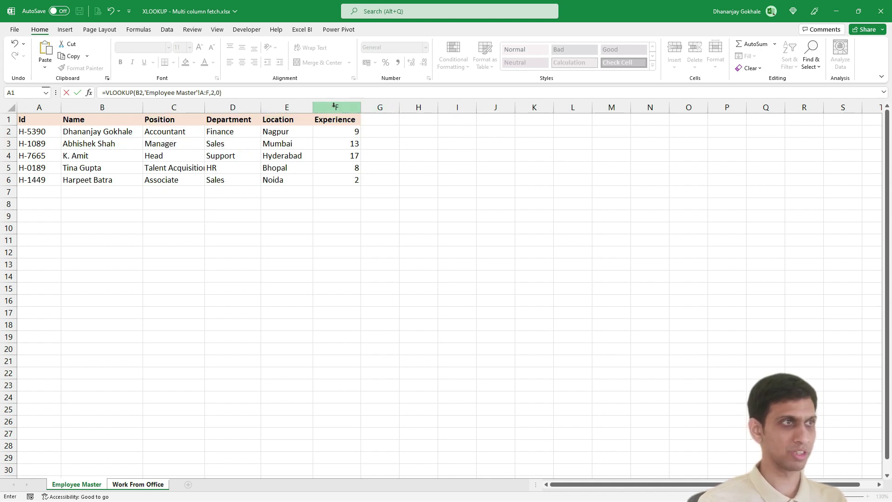
key("Return")
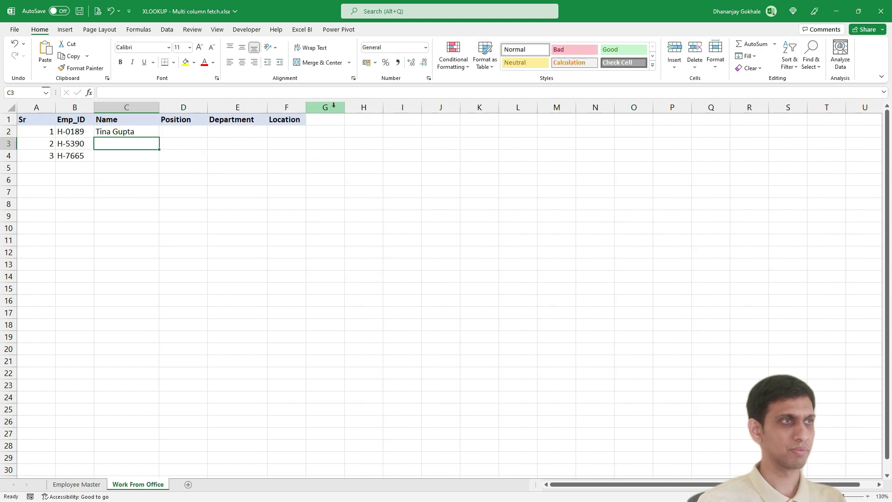
Fill the name lookup formula down from C2 to C4
key("Up")
key("shift+Down")
key("shift+Down")
key("ctrl+d")
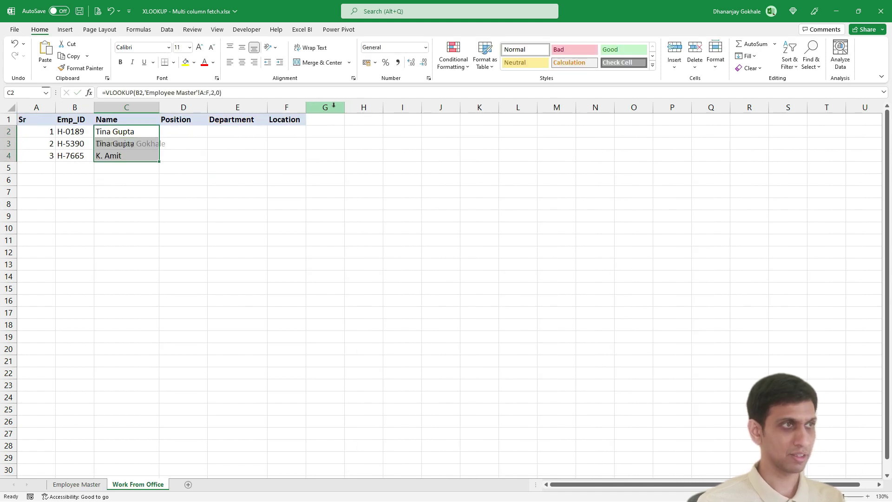
key("shift+Up")
key("shift+Up")
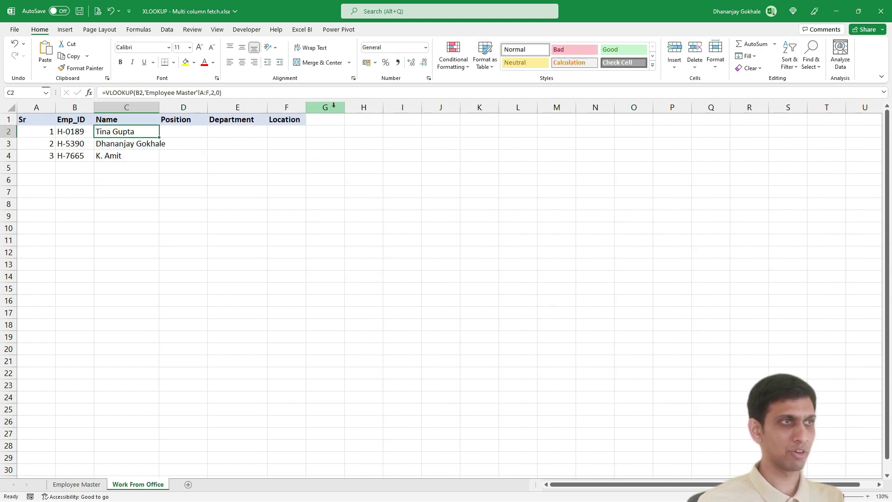
Copy the text of C2's VLOOKUP formula without changing the cell
key("ctrl+Page_Up")
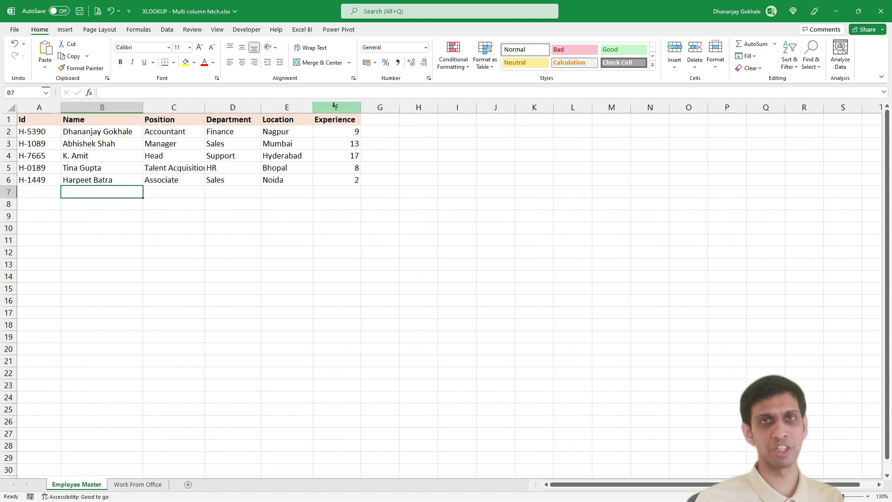
key("ctrl+Page_Down")
key("F2")
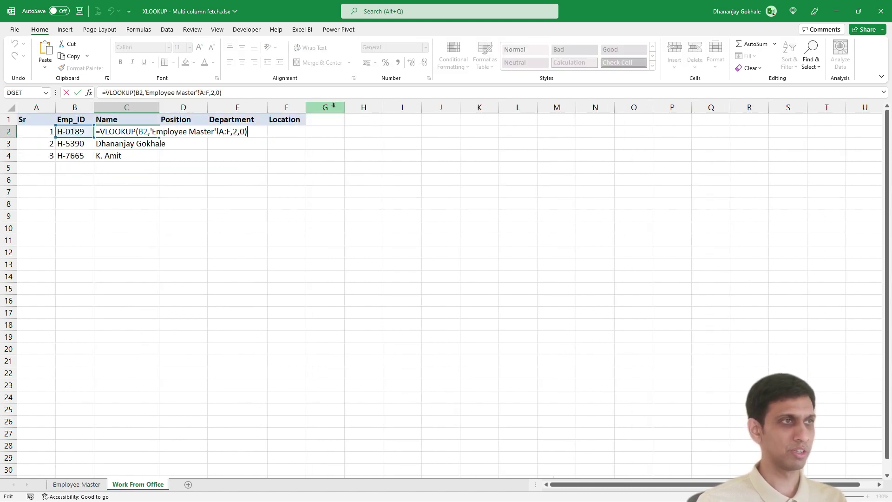
key("shift+Home")
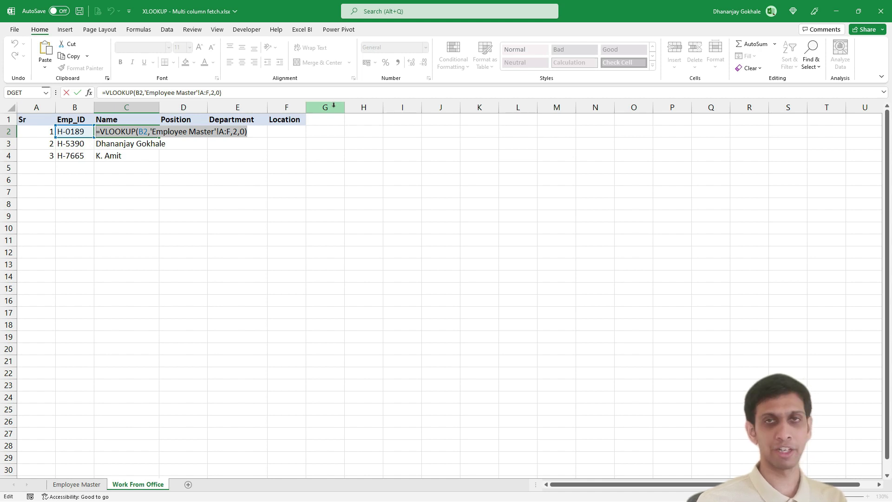
key("ctrl+c")
key("Escape")
Paste the lookup into D2 with column index 3 for Position and fill to D4
key("Right")
key("F2")
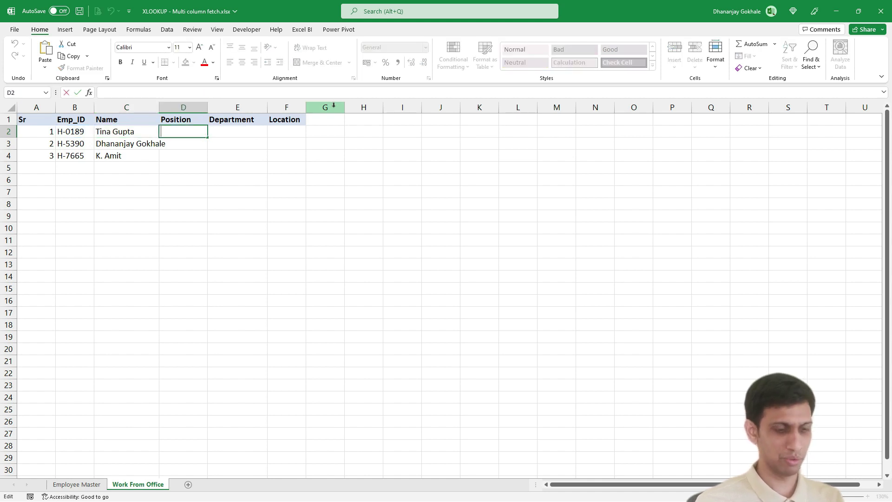
key("ctrl+v")
key("Left")
key("Left")
key("Left")
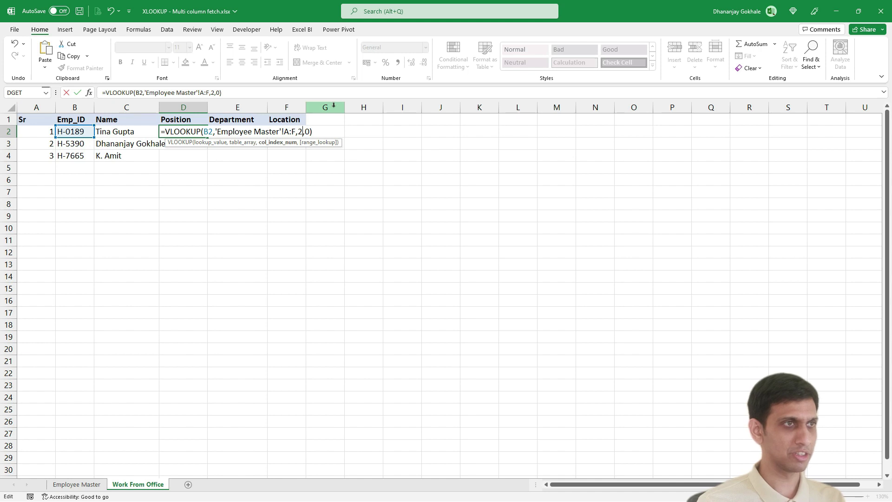
key("ctrl+Return")
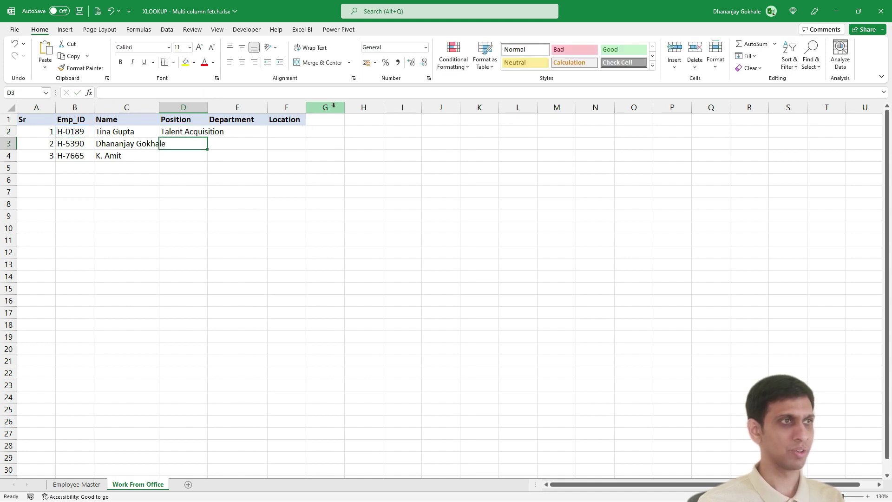
key("shift+Down")
key("shift+Down")
key("ctrl+d")
Leave E2 empty and delete the Name and Position results in C2:D4
key("Right")
key("Up")
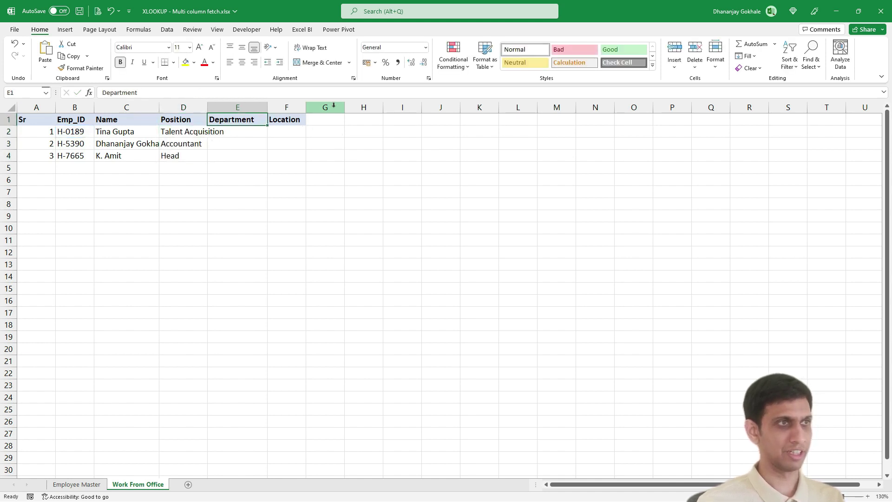
key("Down")
key("F2")
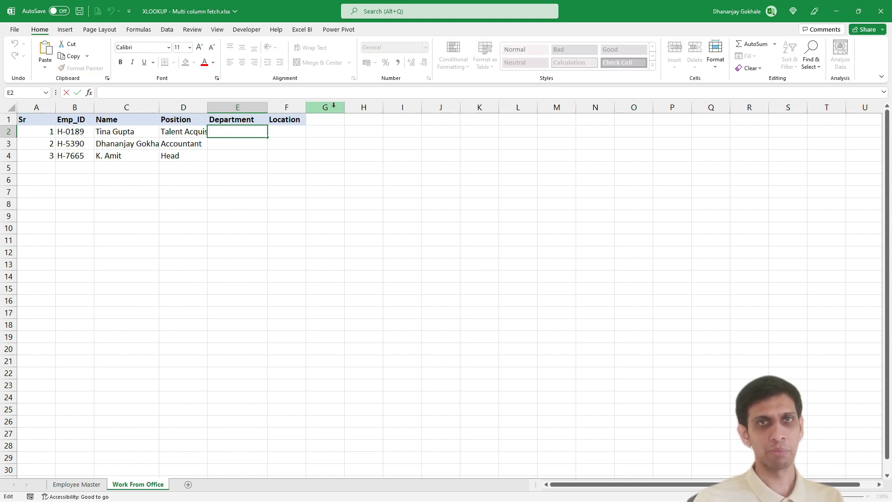
key("Escape")
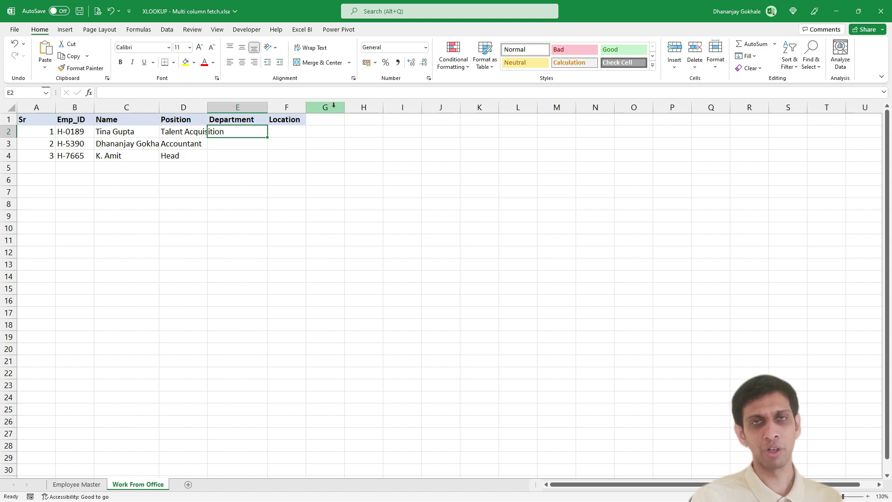
key("Left")
key("Left")
key("shift+Right")
key("shift+Down")
key("shift+Down")
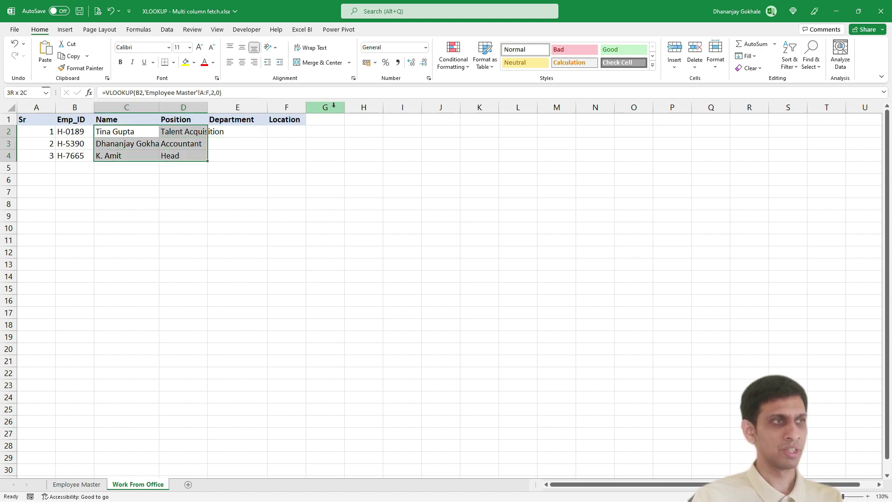
key("Delete")
key("shift+Left")
key("shift+Up")
key("shift+Up")
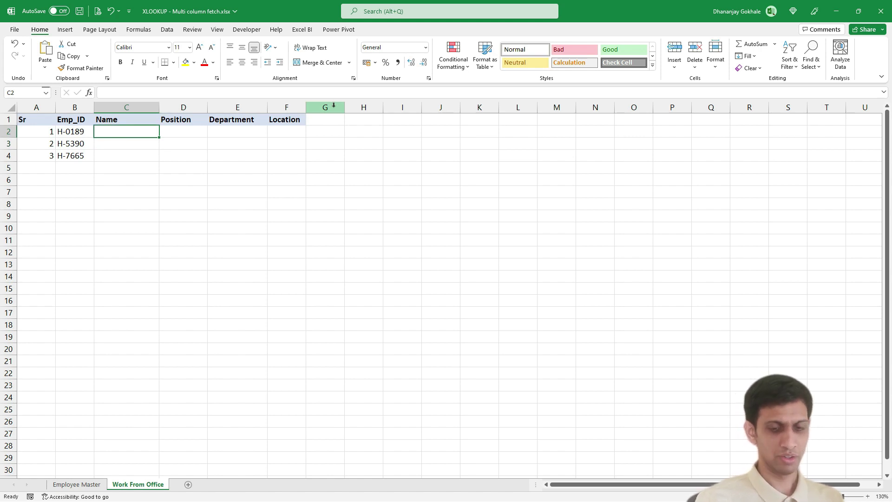
Build =XLOOKUP(B2,'Employee Master'!A:A,'Employee Master'!B:E in C2, returning Name through Location
type("=xlo")
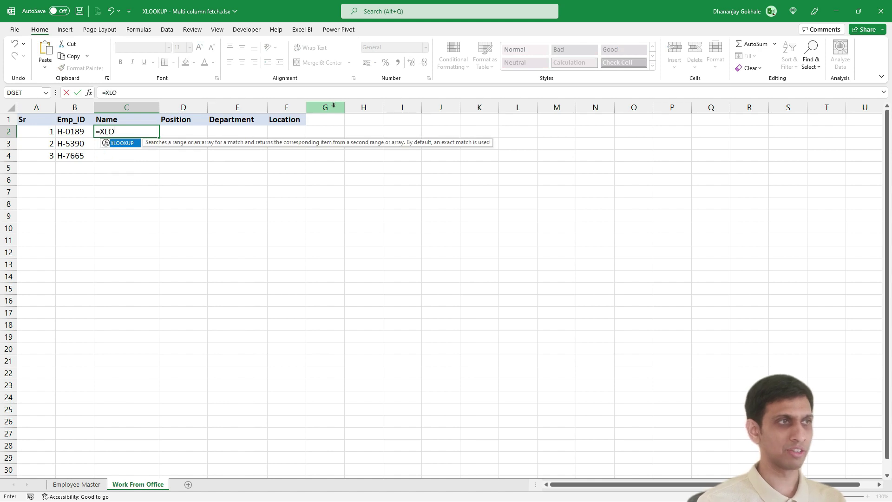
key("Tab")
key("Left")
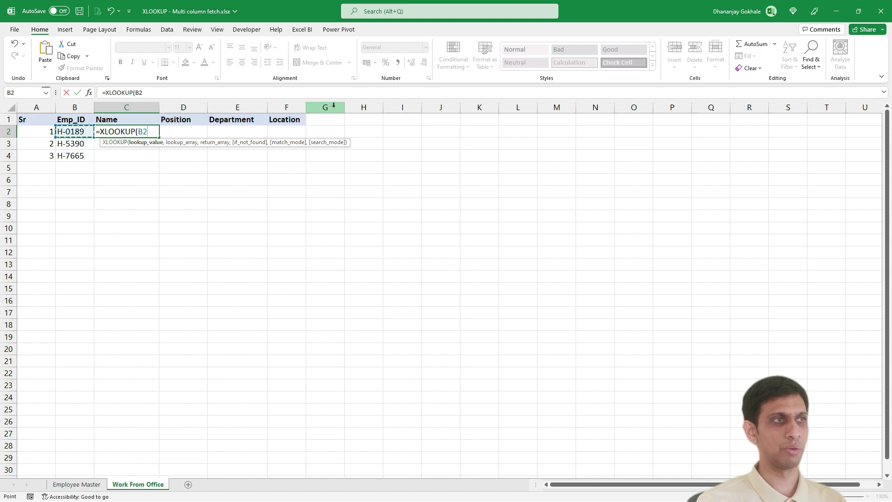
type(",")
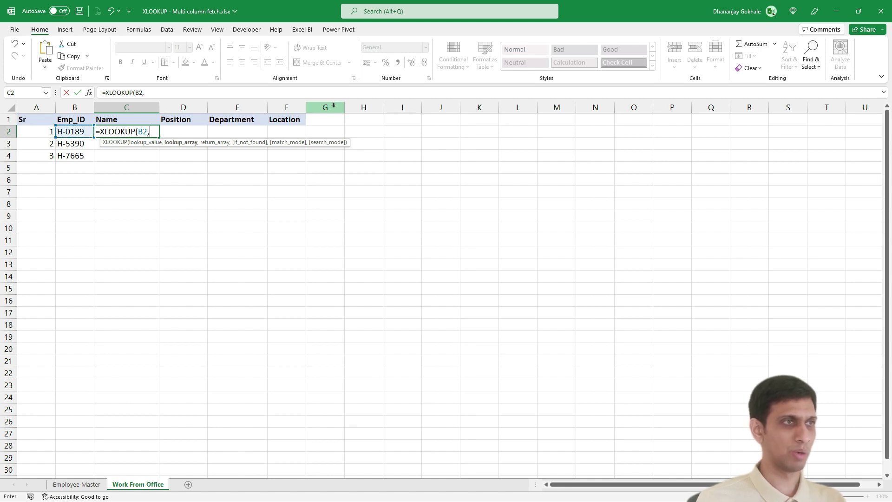
left_click(77, 485)
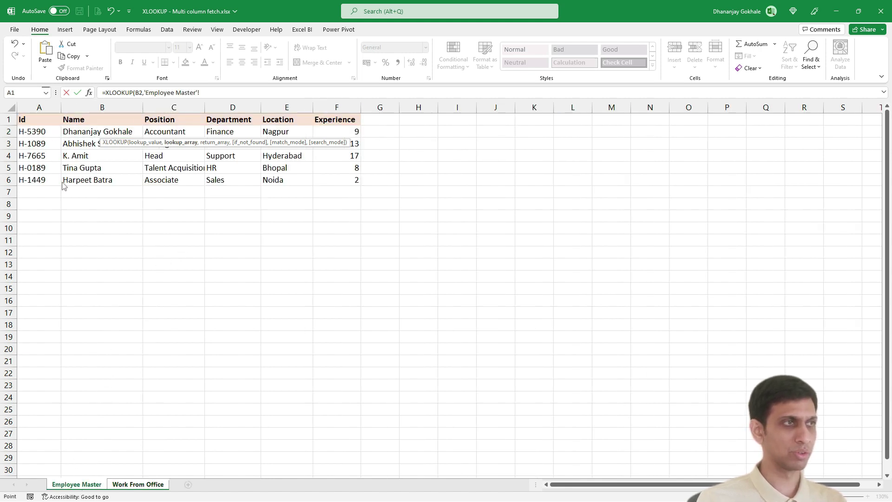
left_click(39, 106)
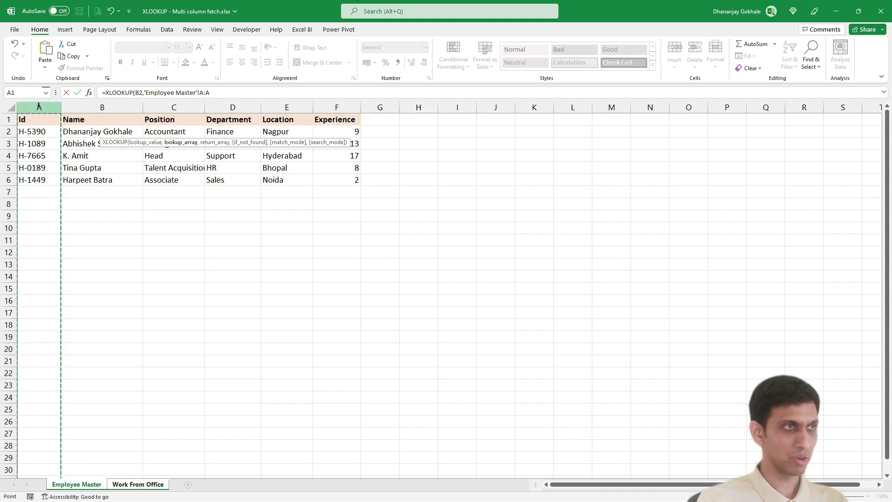
type(",")
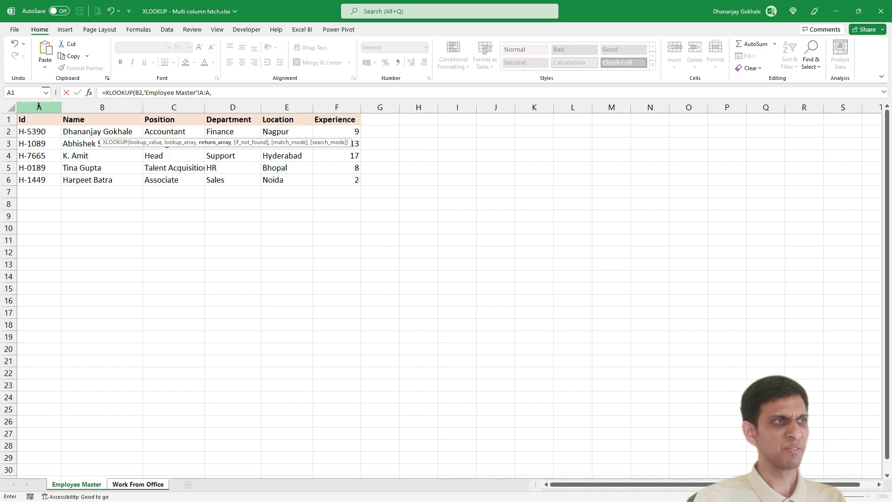
left_click(114, 107)
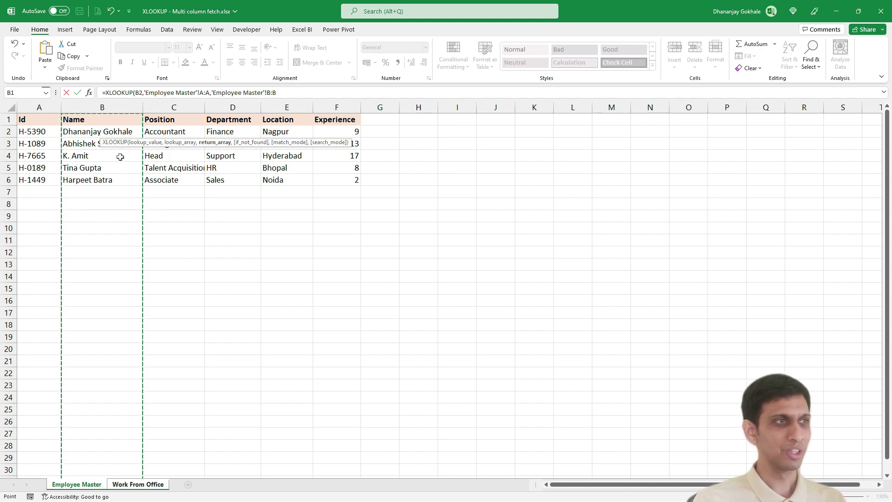
left_click(103, 107)
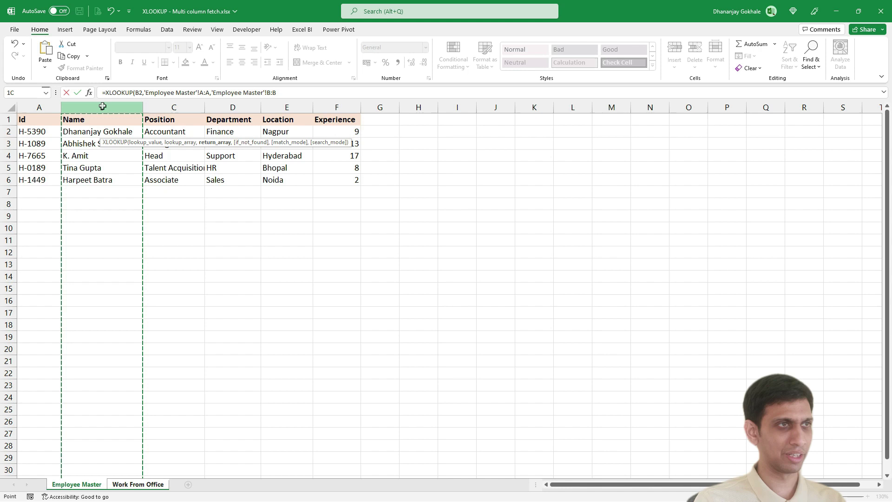
left_click_drag(102, 106, 284, 107)
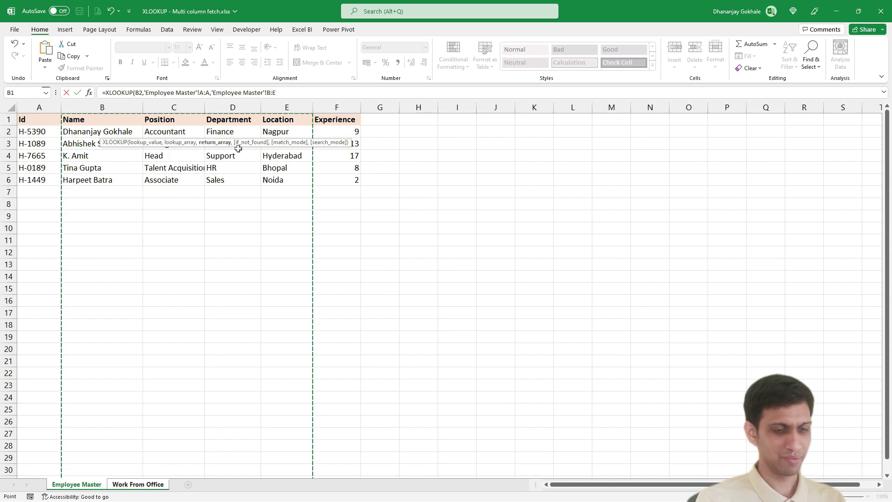
Close and commit the XLOOKUP in C2, then review its references unchanged
type(")")
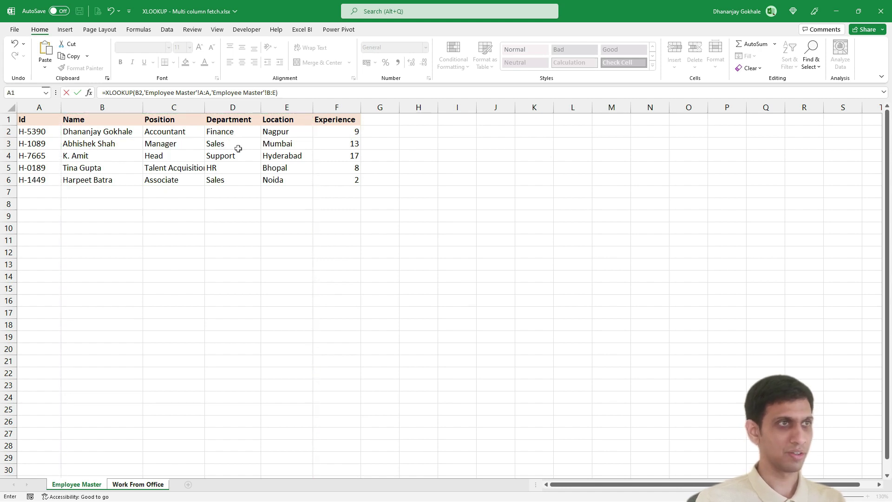
key("Return")
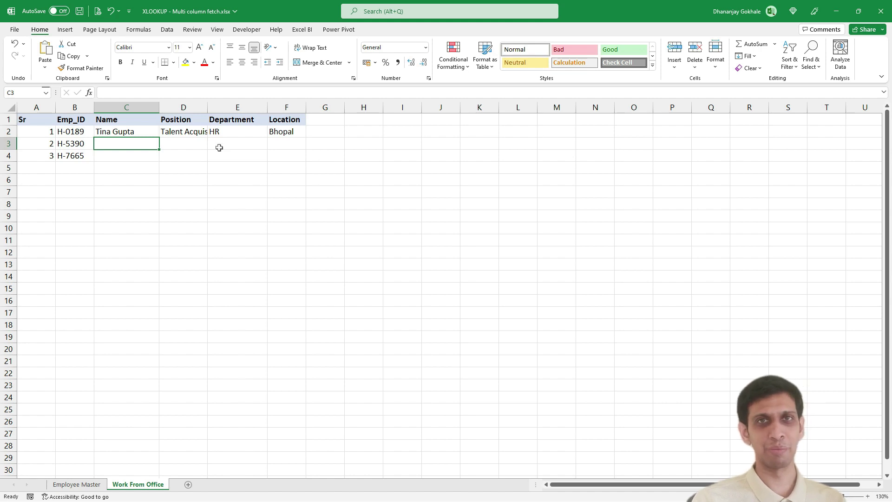
double_click(114, 133)
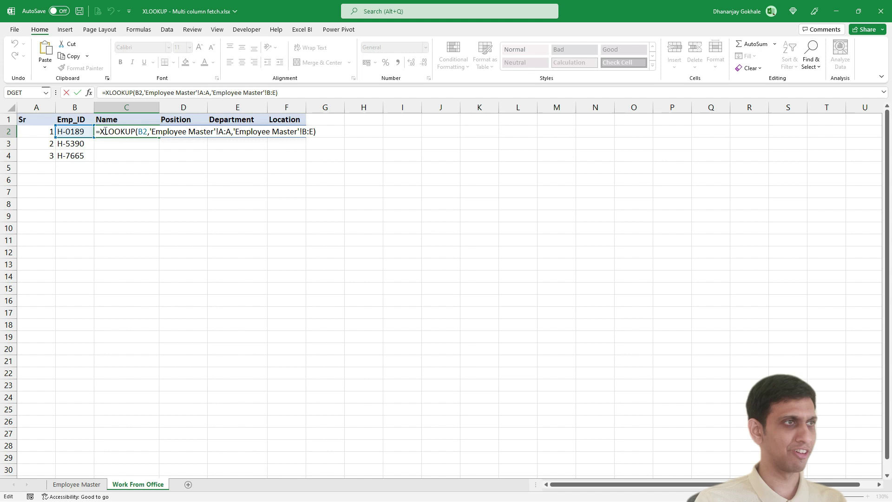
key("Escape")
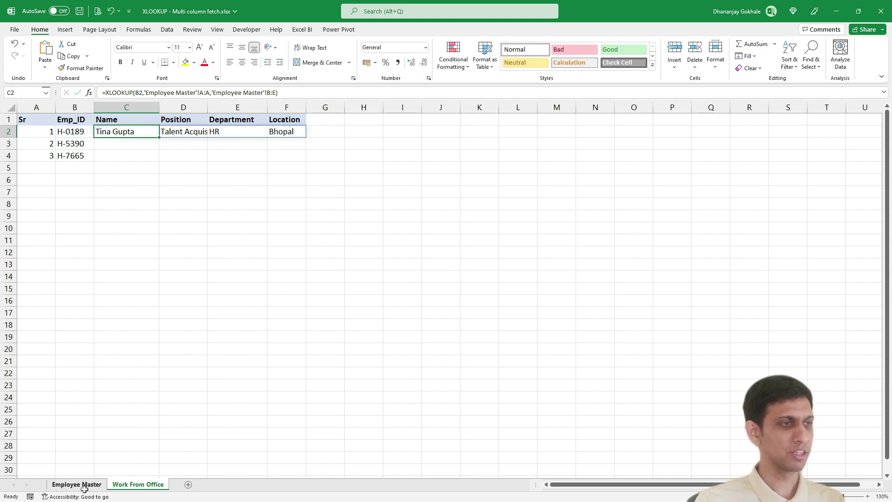
Check the Id and Name–Location columns on Employee Master, then reselect C2 on Work From Office
left_click(85, 484)
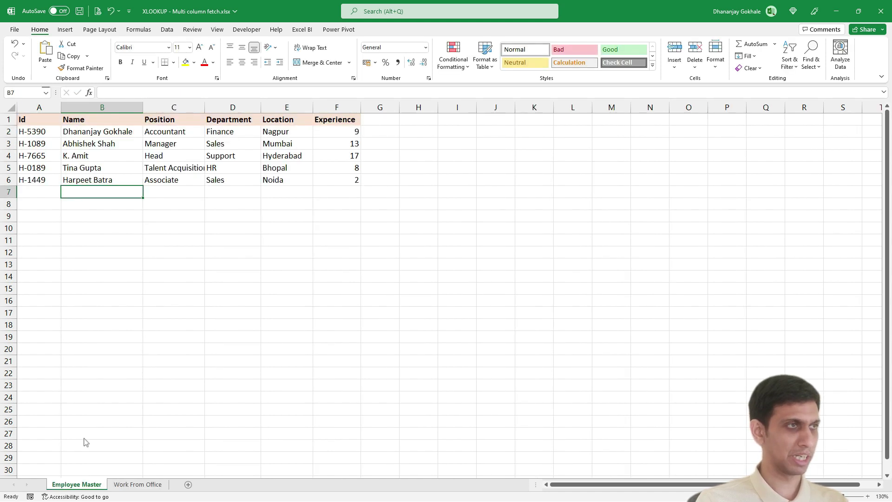
left_click(44, 107)
left_click(118, 190)
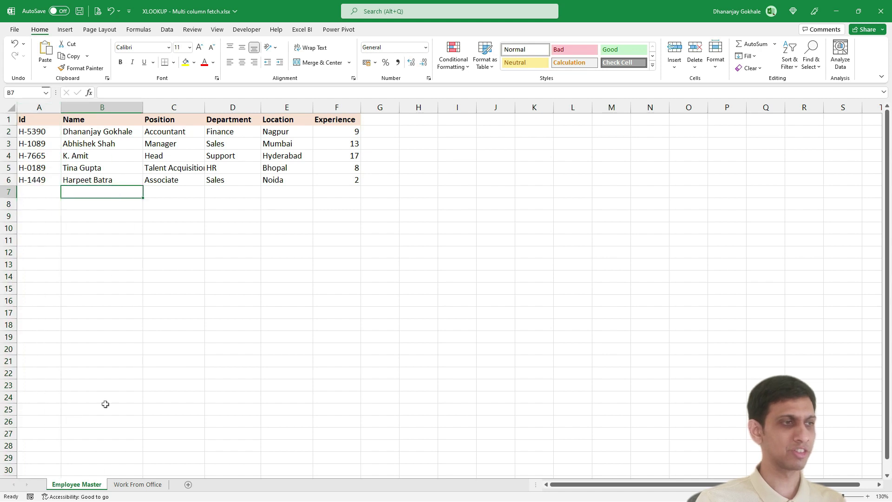
left_click(121, 485)
left_click(101, 484)
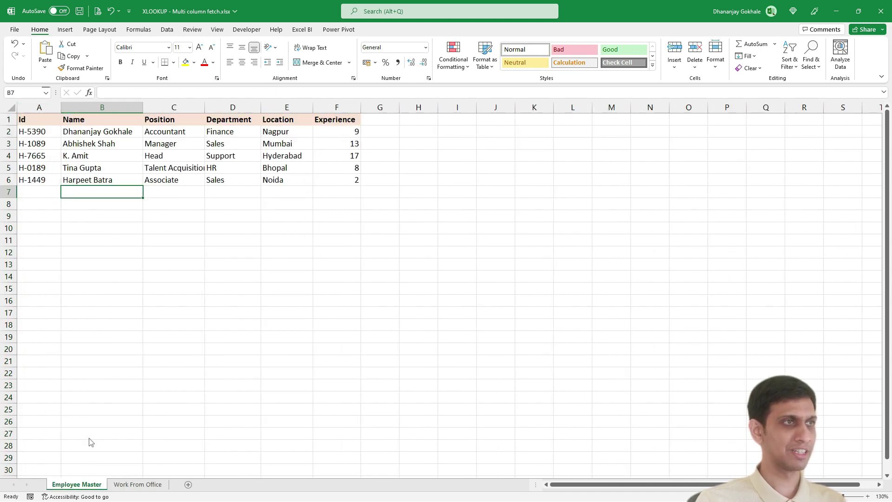
left_click(115, 105)
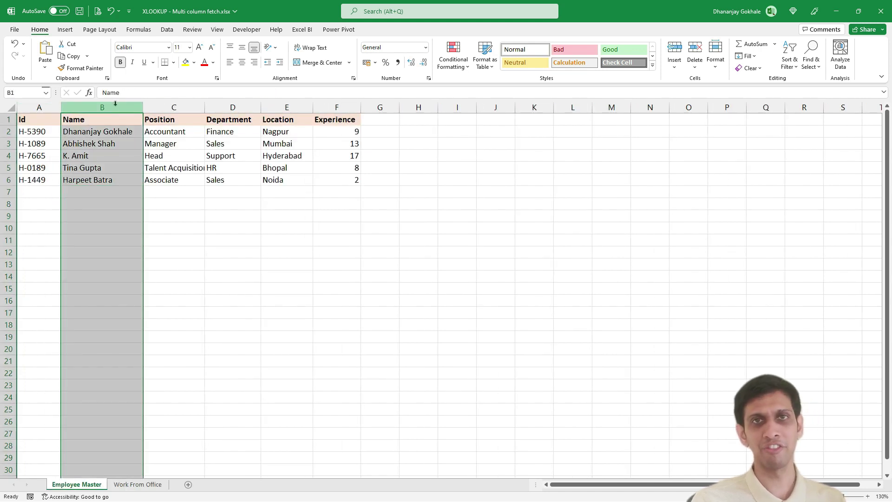
left_click(118, 129)
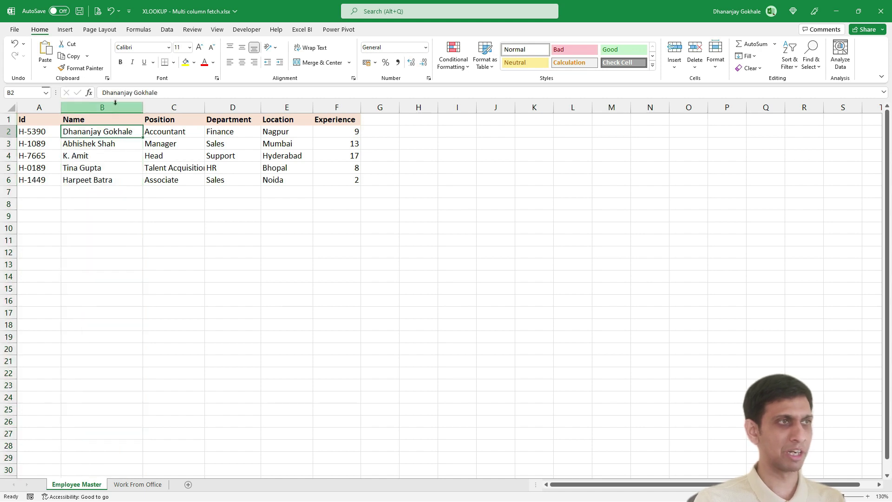
left_click_drag(115, 105, 276, 99)
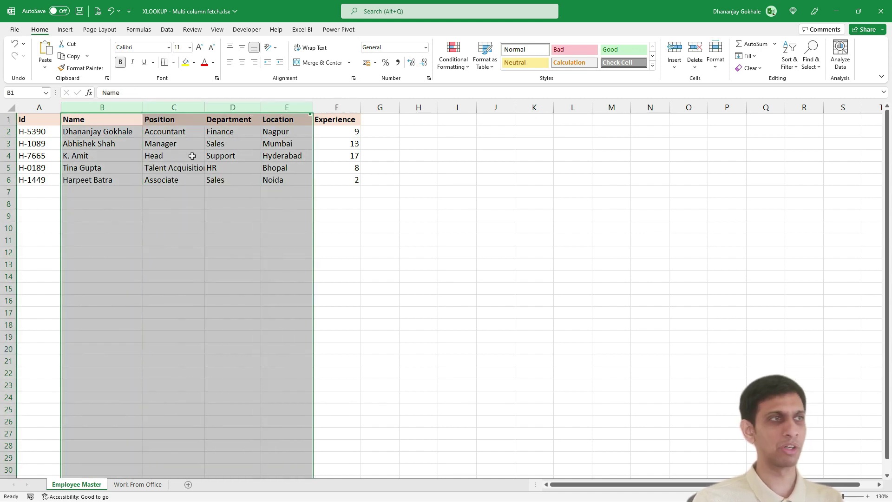
left_click(232, 143)
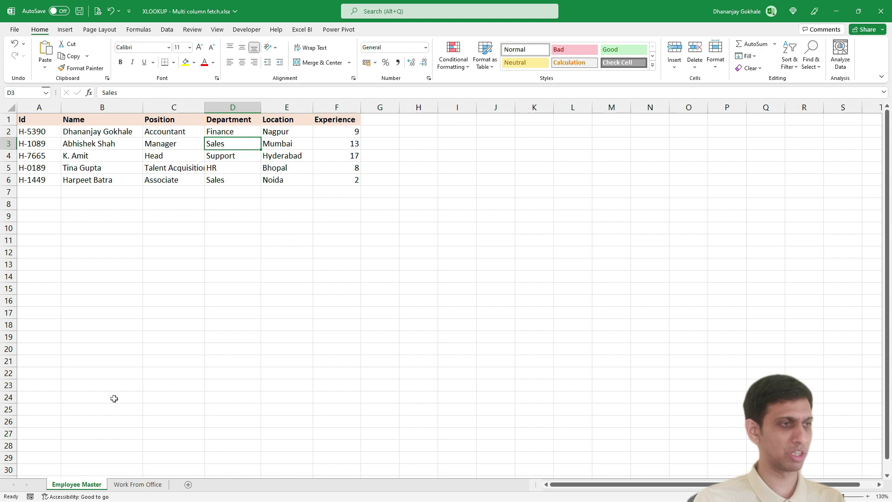
left_click(135, 480)
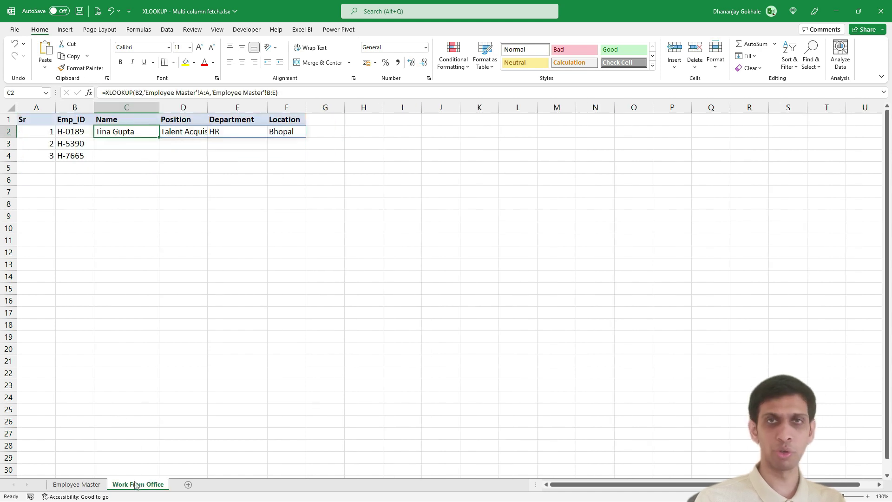
left_click(157, 180)
left_click(123, 132)
key("F2")
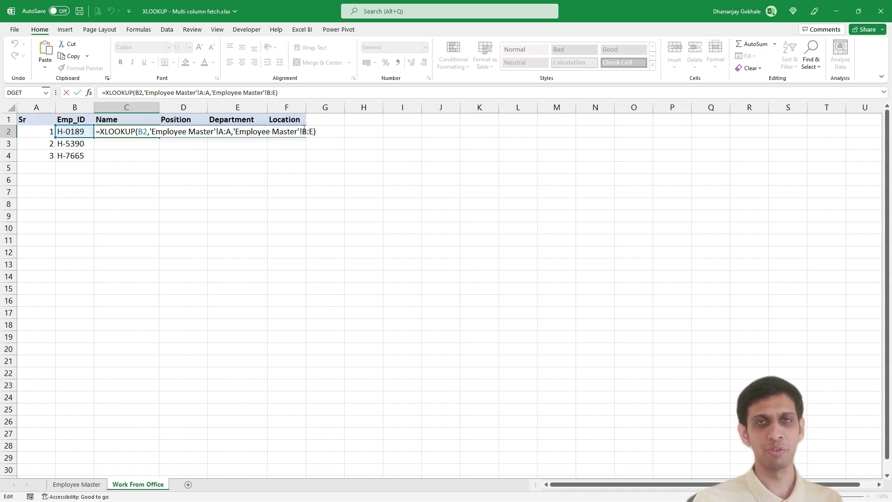
key("ctrl+Return")
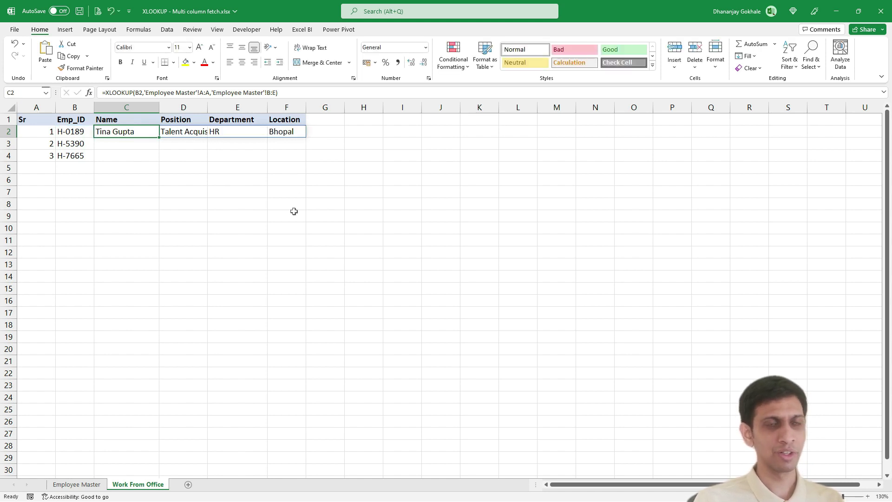